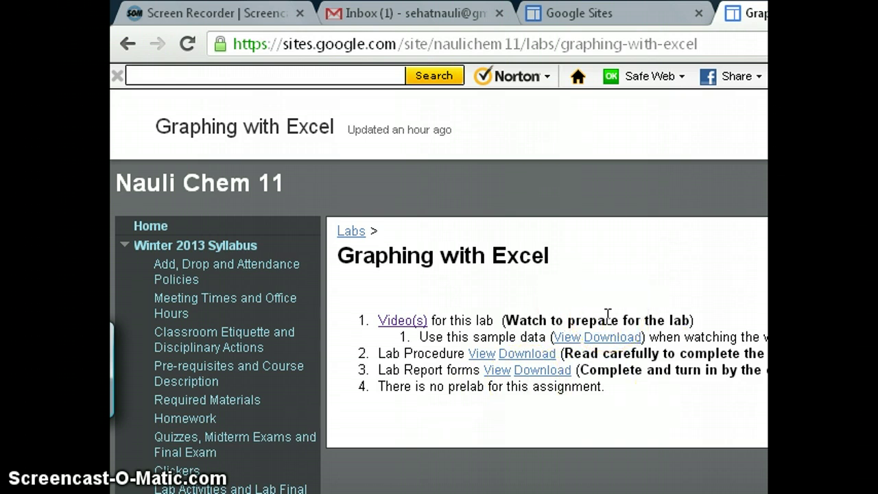
click(237, 485)
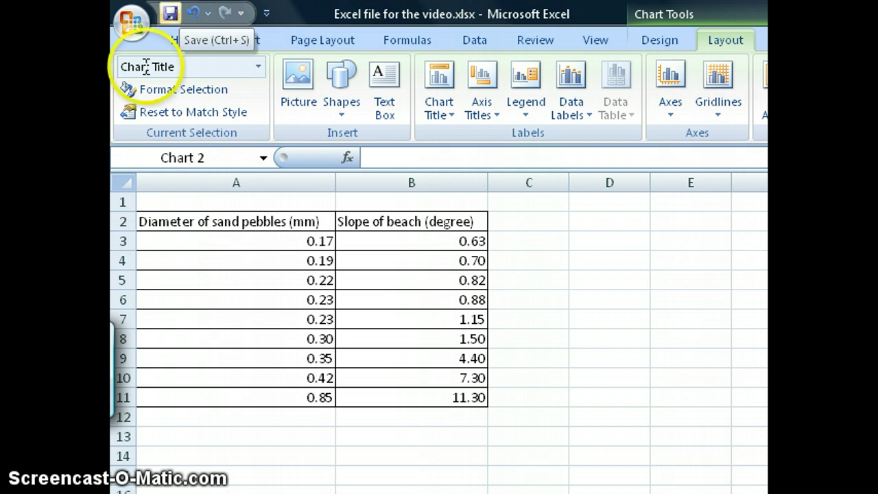
click(147, 431)
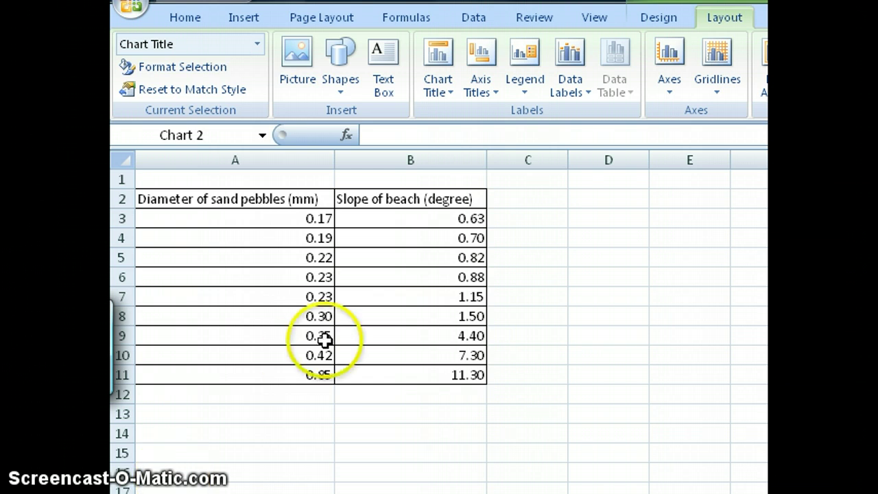
Plot A3:B11 as a markers-only scatter chart and position it beside the table.
click(428, 375)
drag(334, 316, 283, 214)
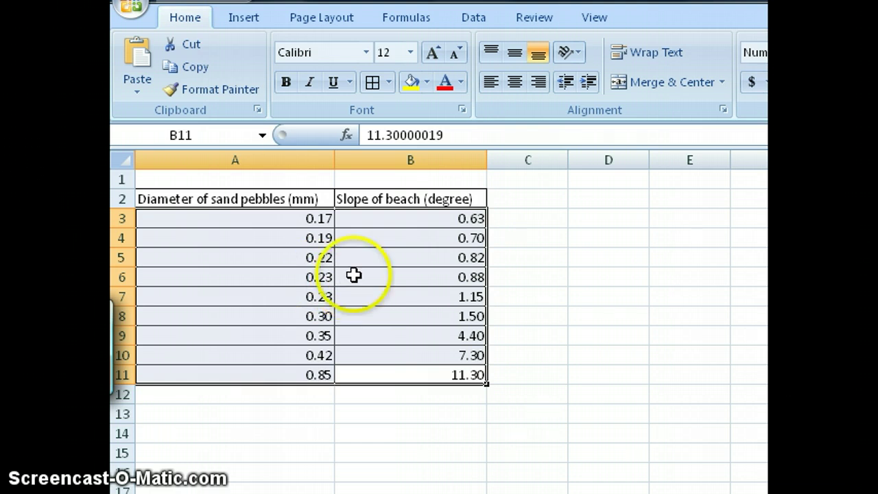
click(246, 18)
click(660, 74)
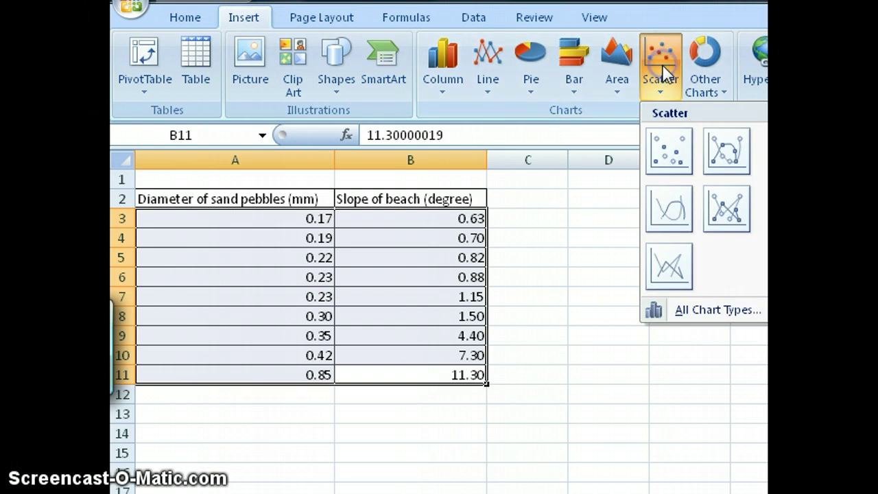
click(671, 158)
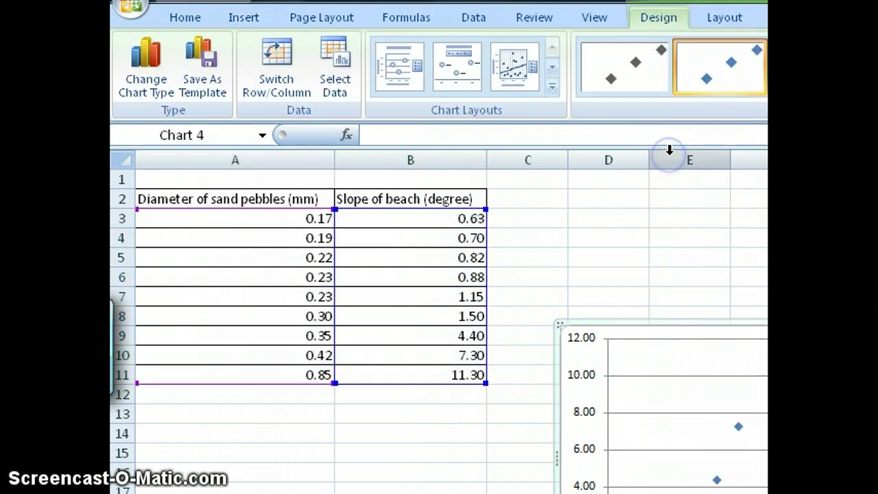
mouse_move(686, 343)
mouse_down()
mouse_move(568, 240)
mouse_move(580, 255)
mouse_up()
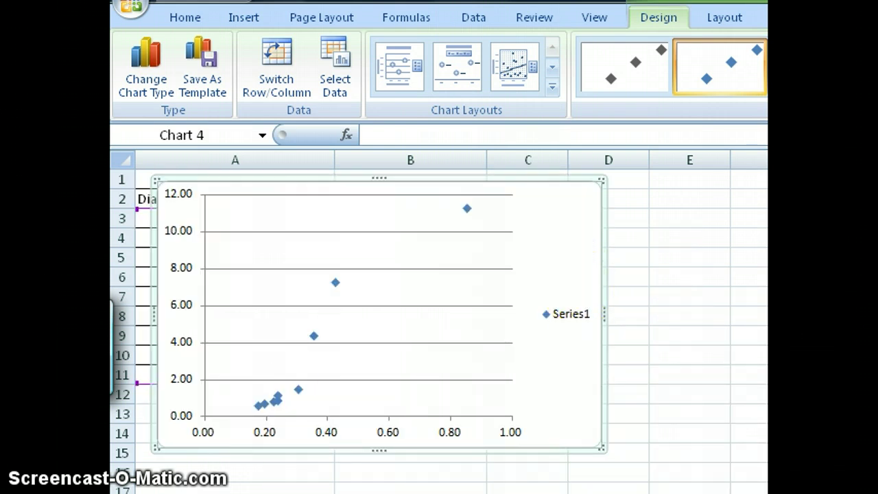
mouse_move(608, 251)
mouse_down()
mouse_move(658, 293)
mouse_move(600, 329)
mouse_up()
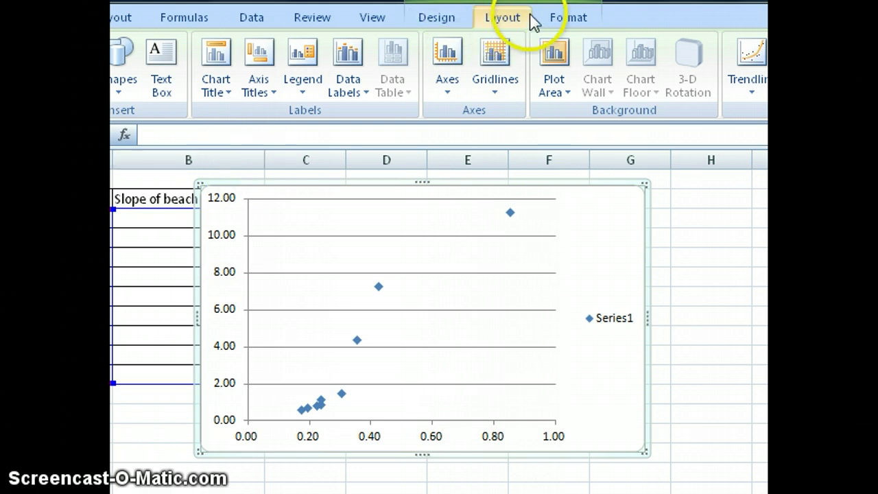
Add the horizontal axis title 'Diameter of Sand Pebbles (mm)' below the axis.
click(271, 98)
click(275, 114)
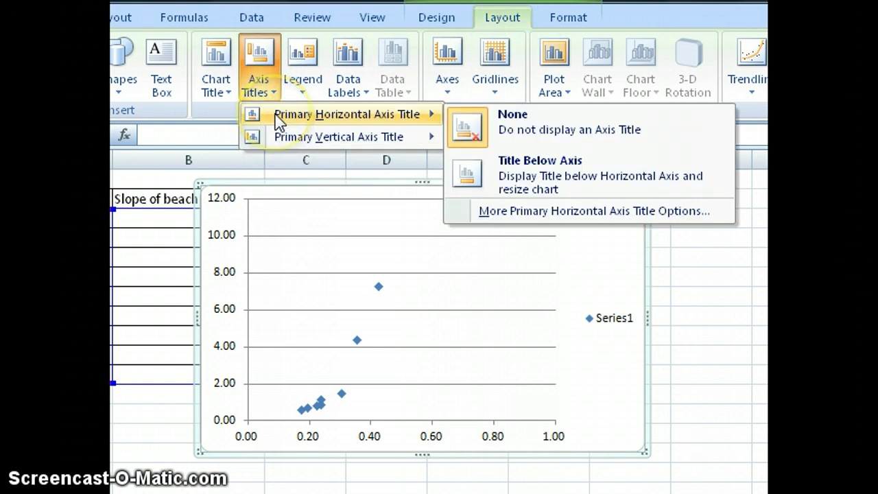
click(562, 181)
click(402, 427)
triple_click(403, 429)
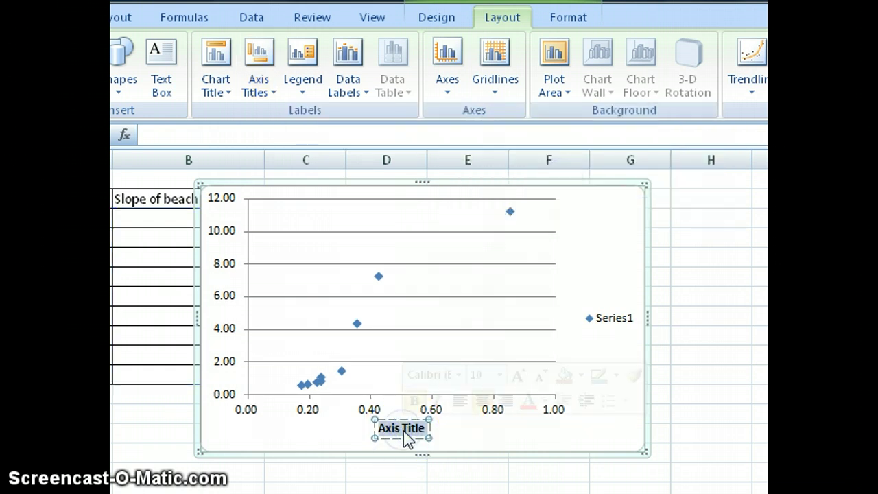
text(Dans)
key(BackSpace)
key(BackSpace)
key(BackSpace)
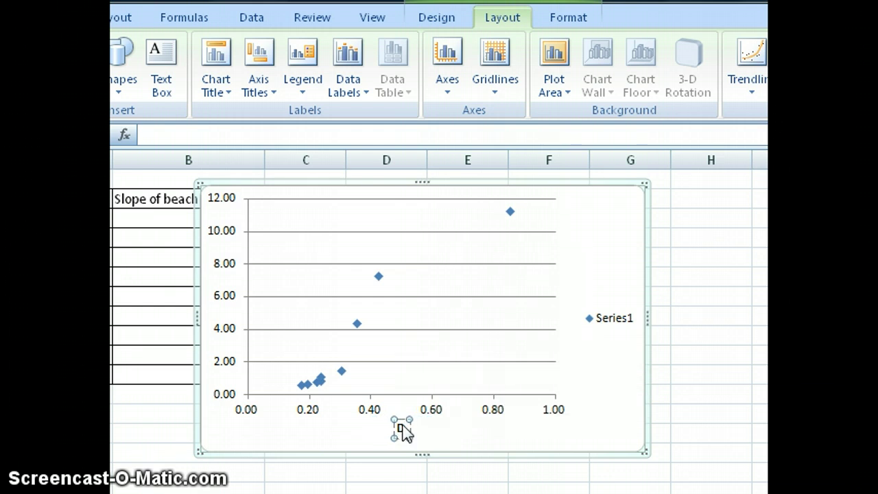
text(Diameter of Sand Pebbles (mm))
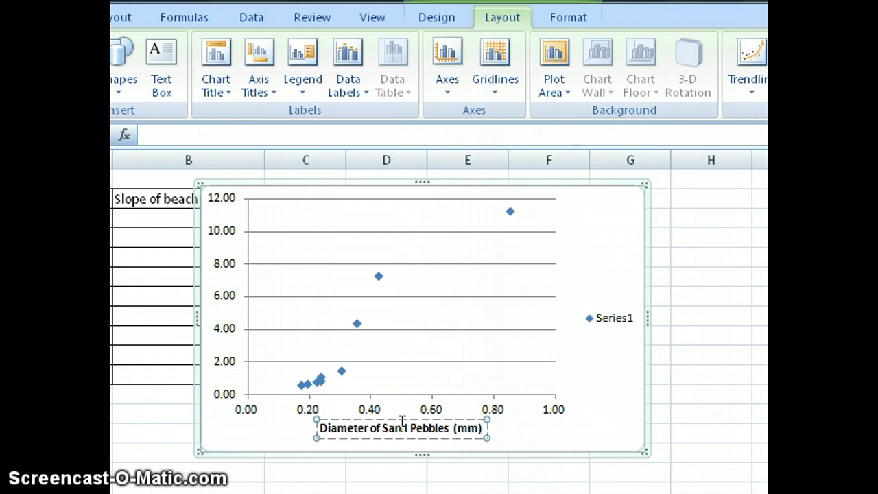
Set the vertical axis title to 'Slope of beach (degrees)'.
click(405, 423)
drag(419, 422, 461, 453)
text(Slope of beach (degrees))
click(225, 397)
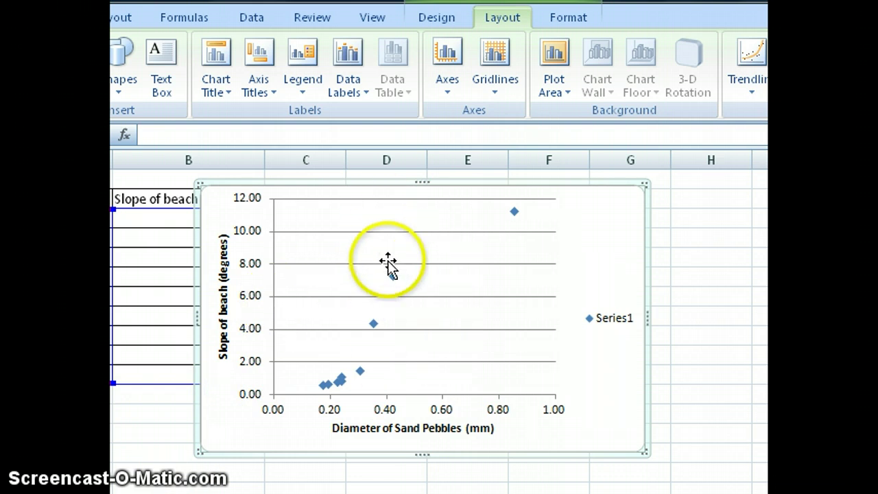
Place an above-chart title reading 'Slope of beach as a funtion of size of sand pebbles'.
click(230, 98)
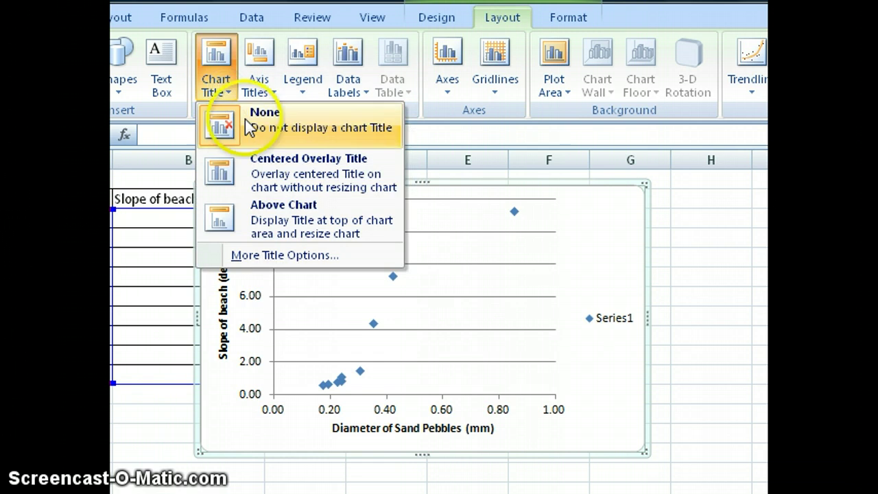
click(270, 217)
click(421, 208)
triple_click(425, 212)
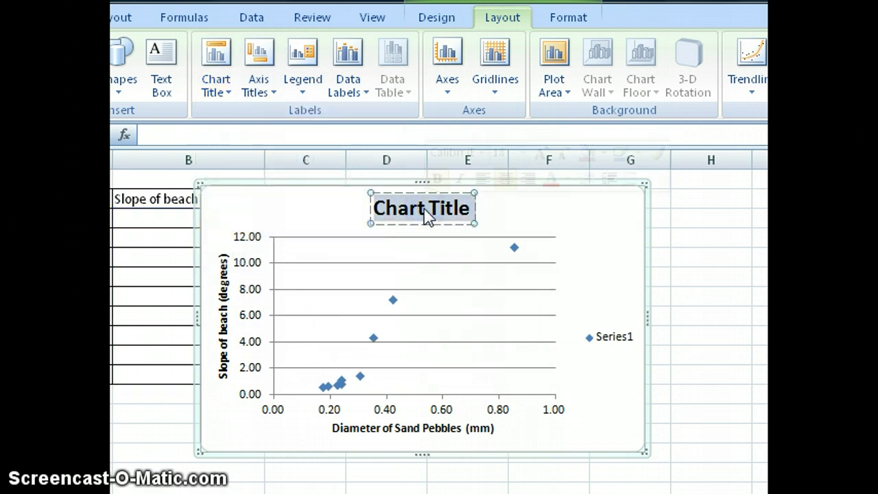
text(Sl)
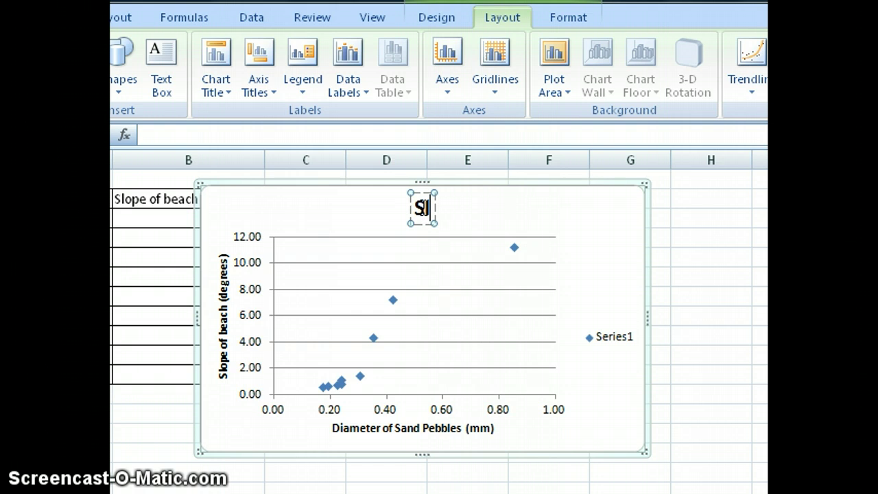
text(ope of beach as a funtion of size of s)
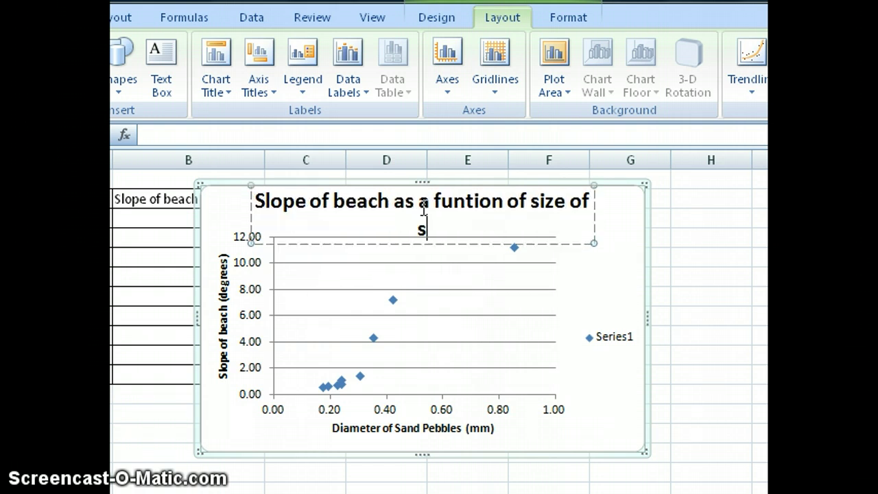
text(and pebbles)
click(449, 206)
click(619, 291)
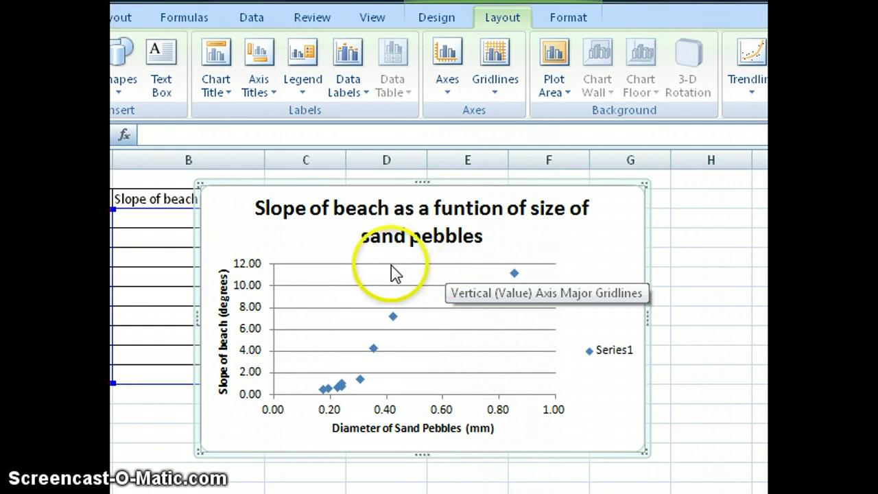
Delete the chart's horizontal gridlines and the Series1 legend.
click(357, 269)
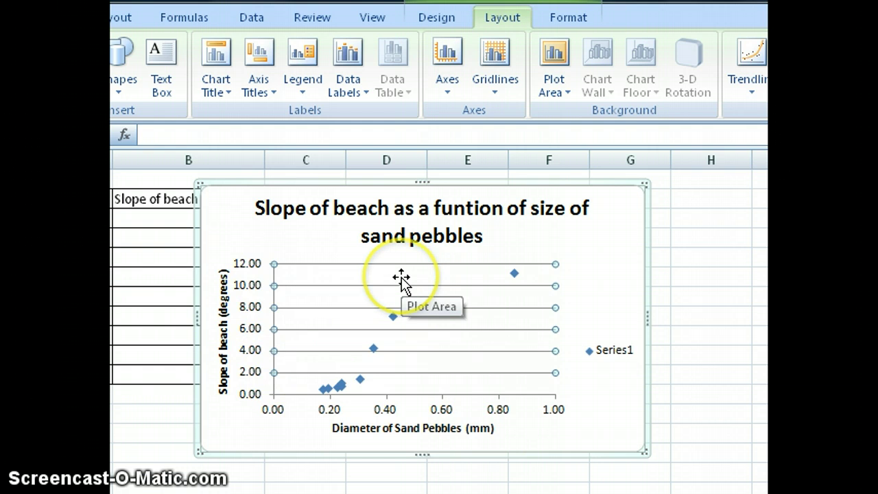
key(Delete)
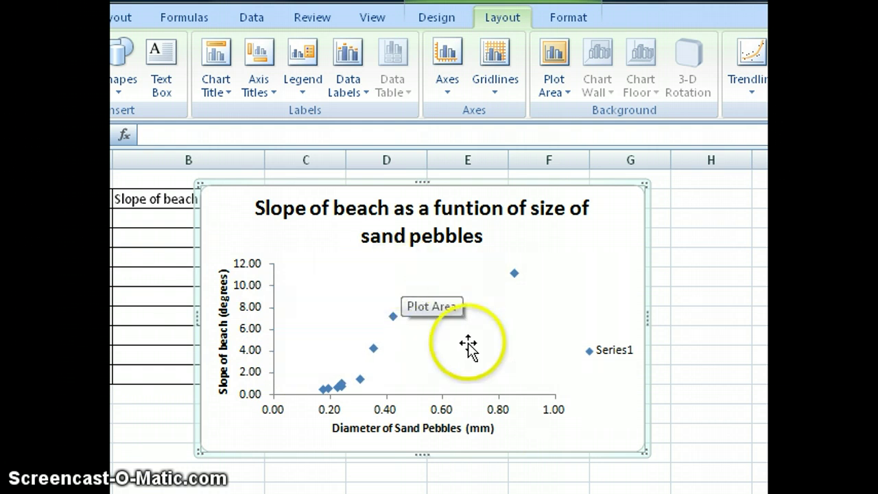
click(619, 358)
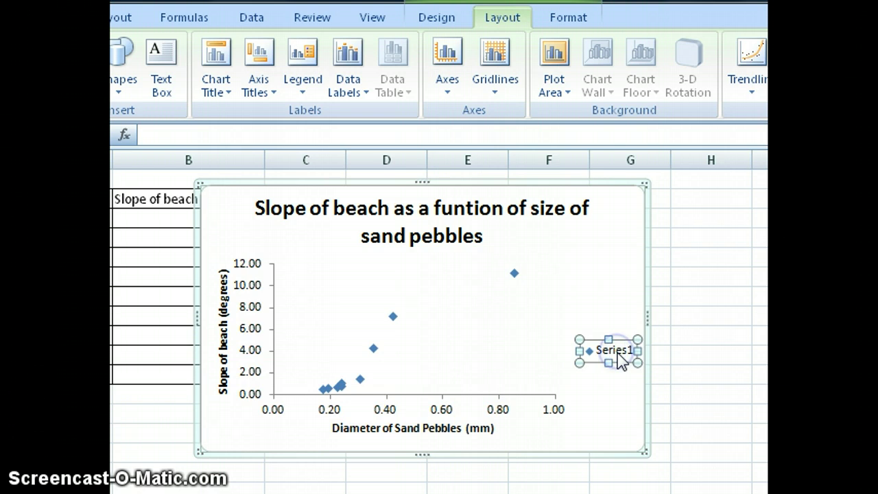
drag(620, 358, 618, 381)
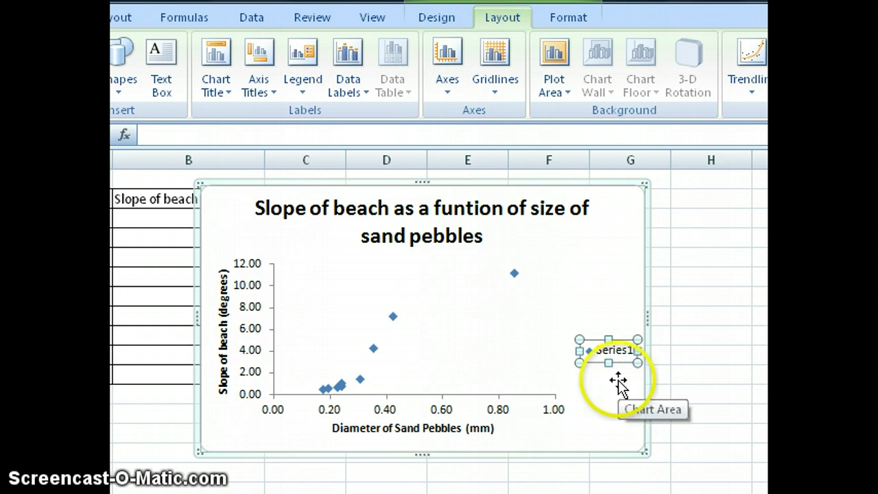
key(Delete)
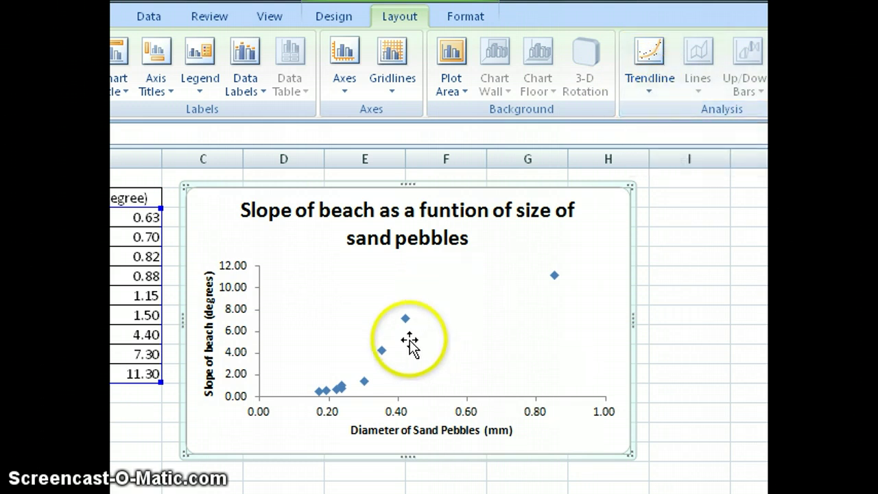
Add a Linear trendline through the nine pebble-slope data points.
click(406, 320)
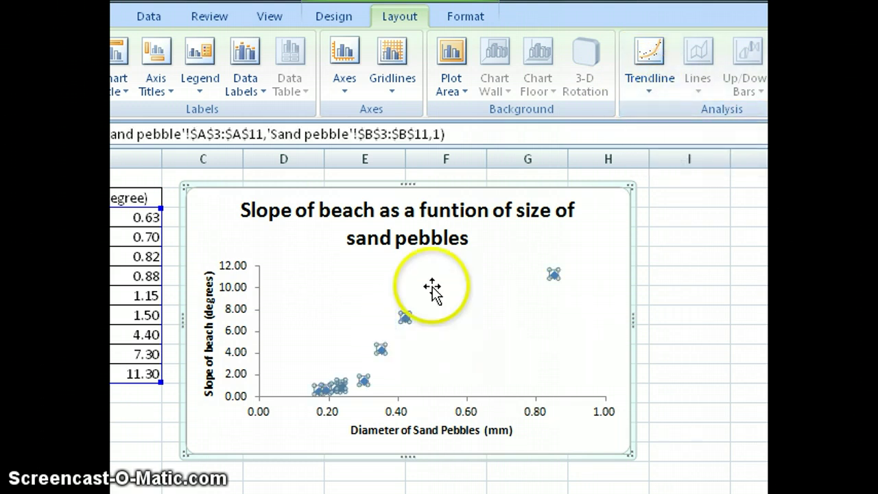
click(653, 88)
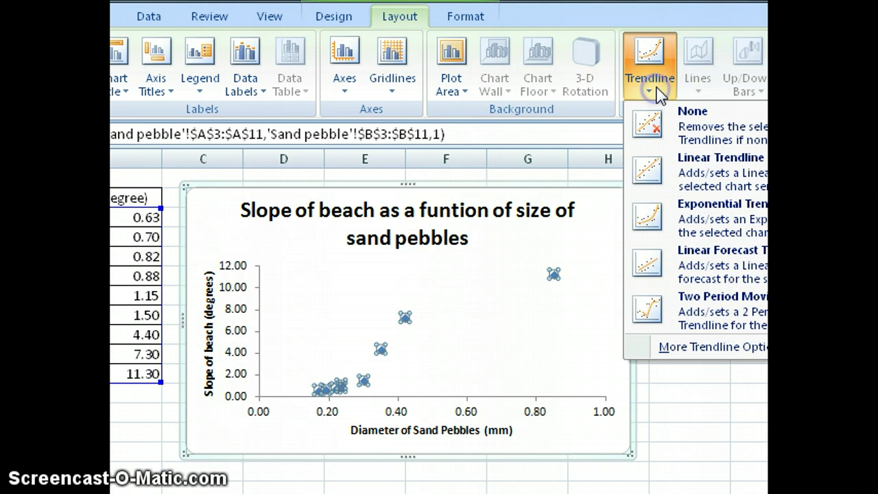
click(689, 168)
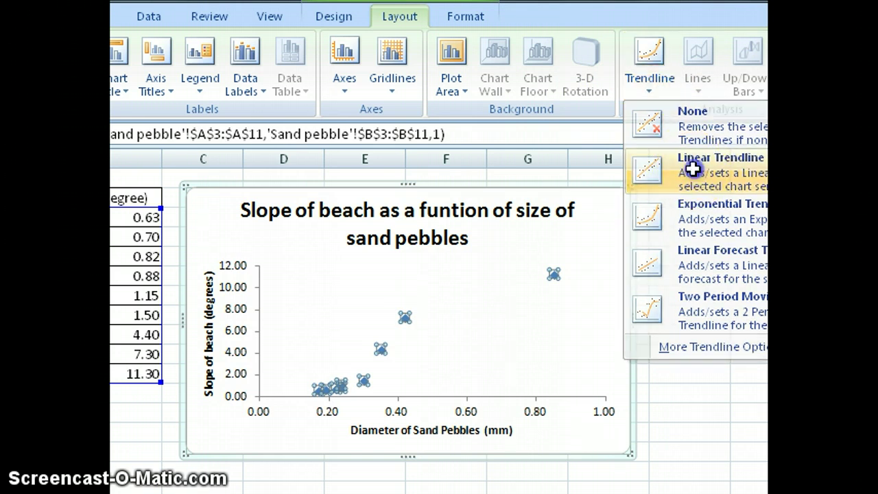
click(535, 330)
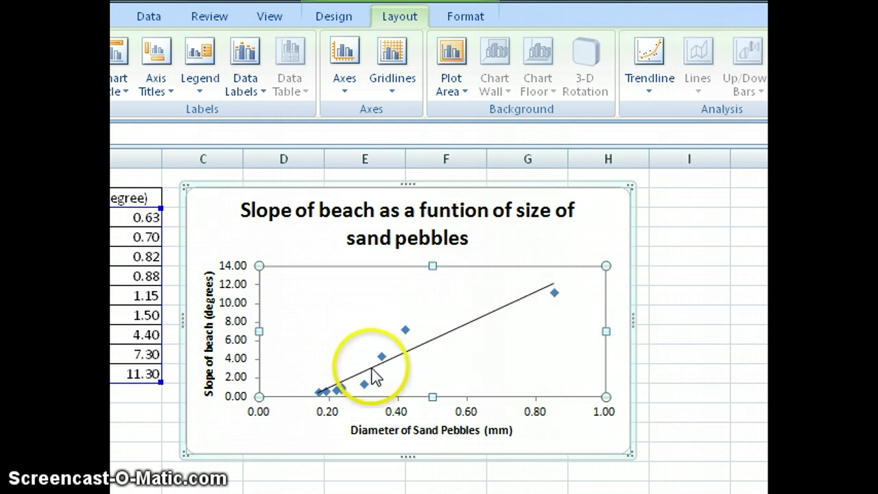
click(336, 391)
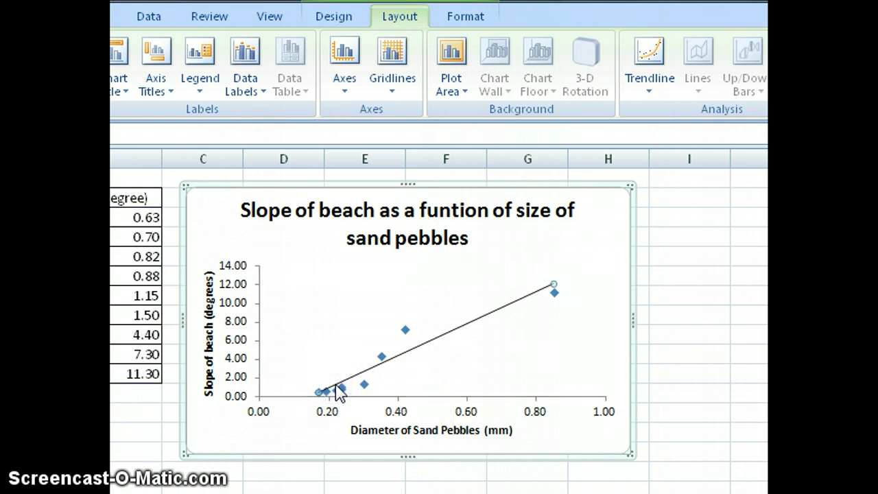
Enable Display Equation and Display R-squared value in the trendline options.
click(649, 93)
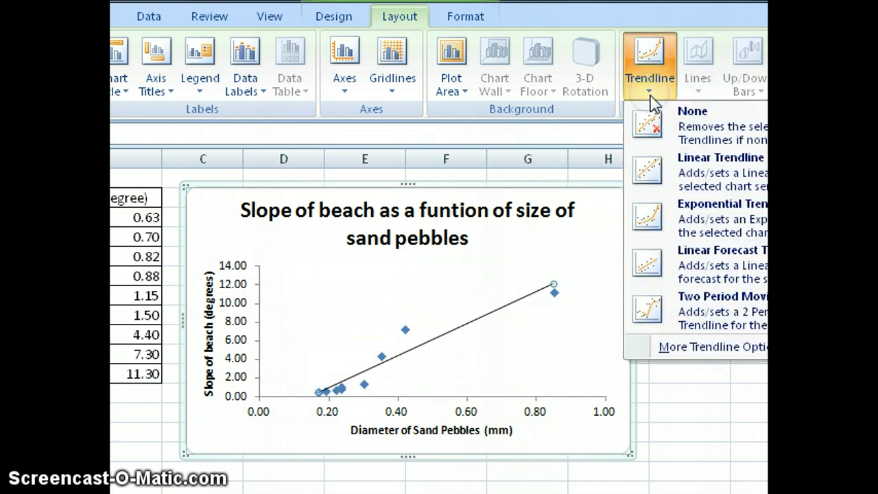
click(678, 348)
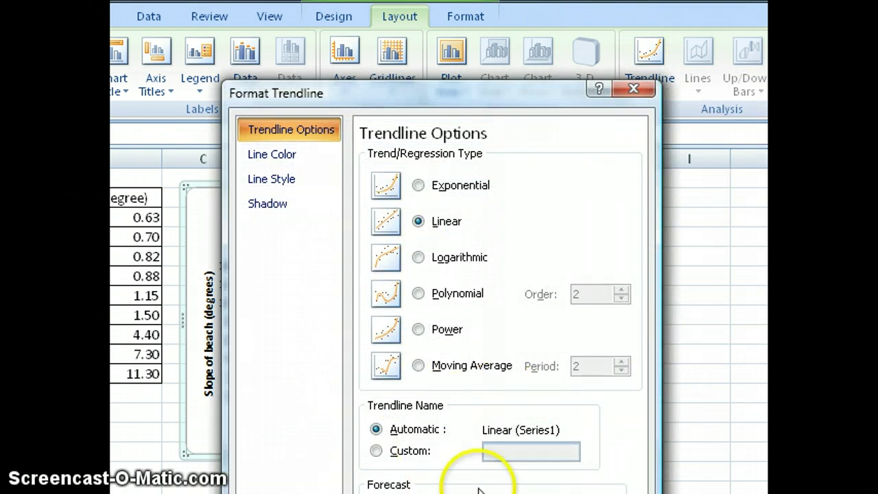
drag(553, 98, 576, 0)
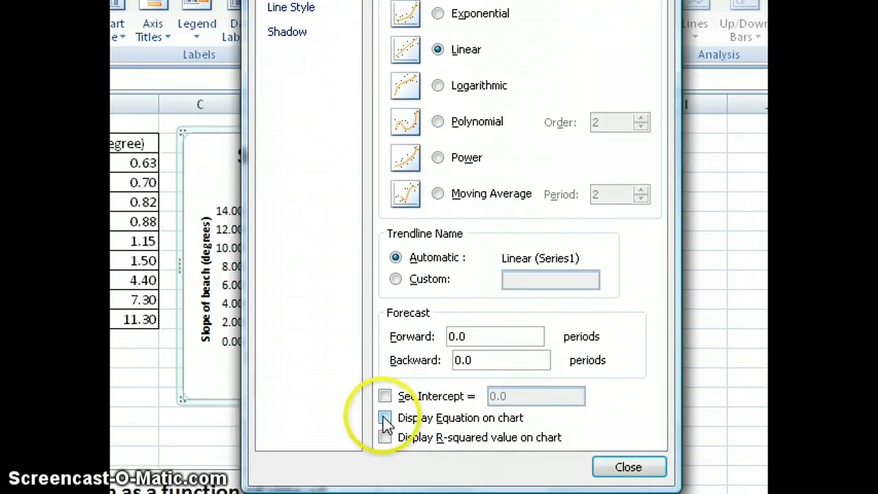
click(384, 417)
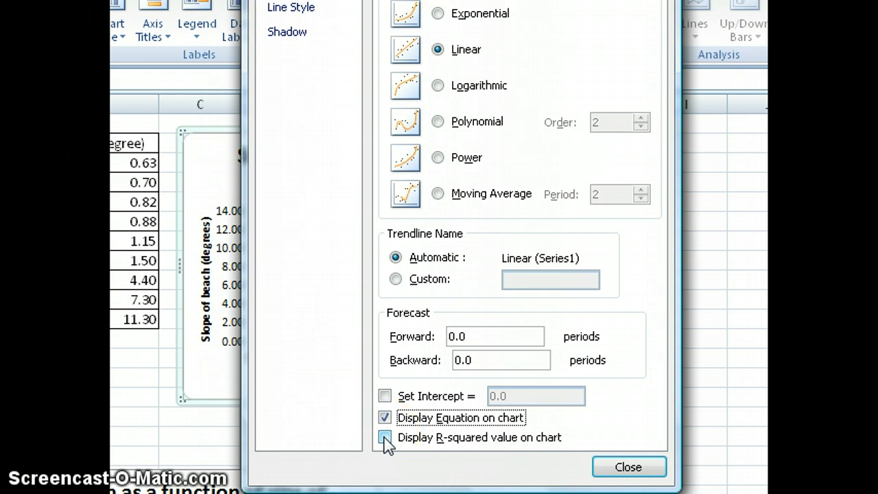
click(384, 438)
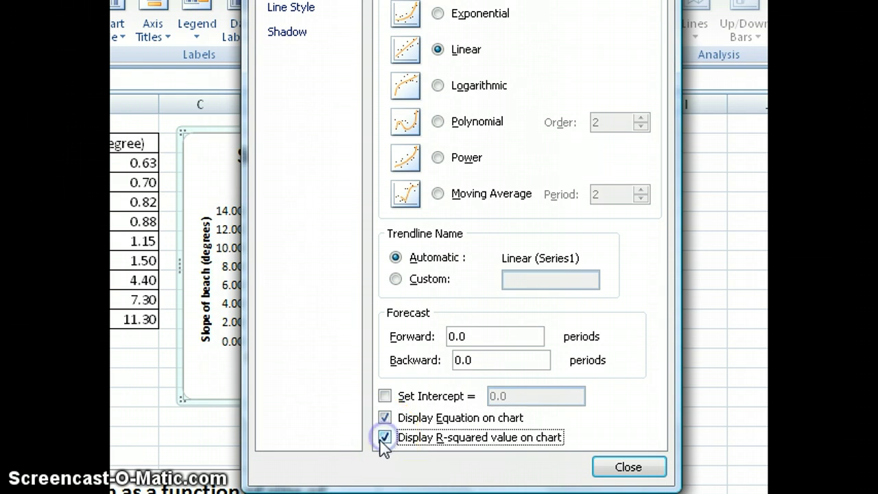
click(626, 467)
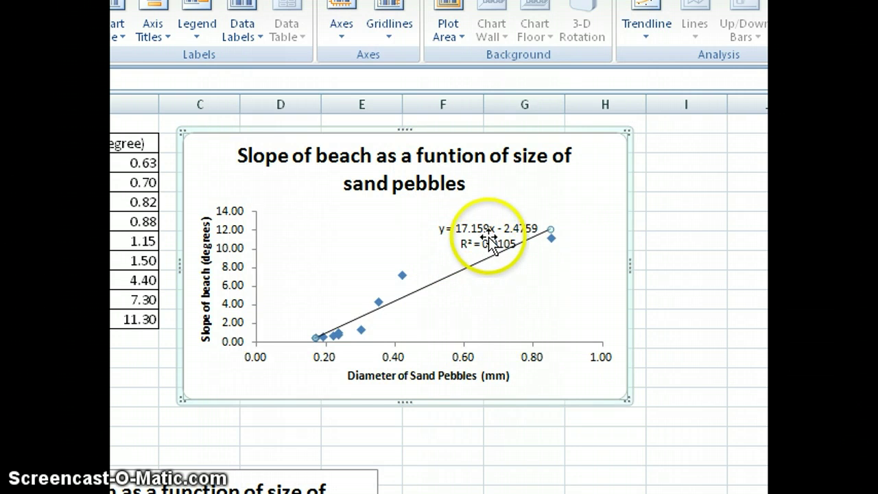
Drag the equation and R² label left above the trendline, then switch to Word.
drag(483, 247, 370, 240)
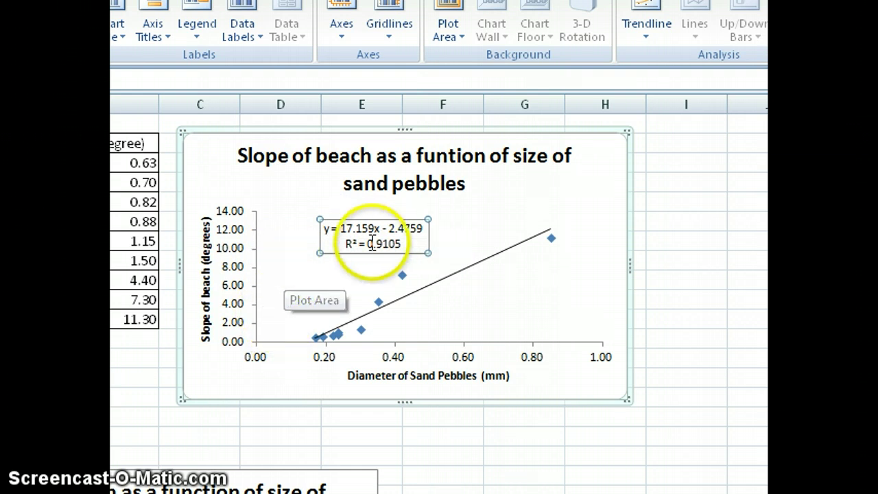
drag(346, 244, 367, 243)
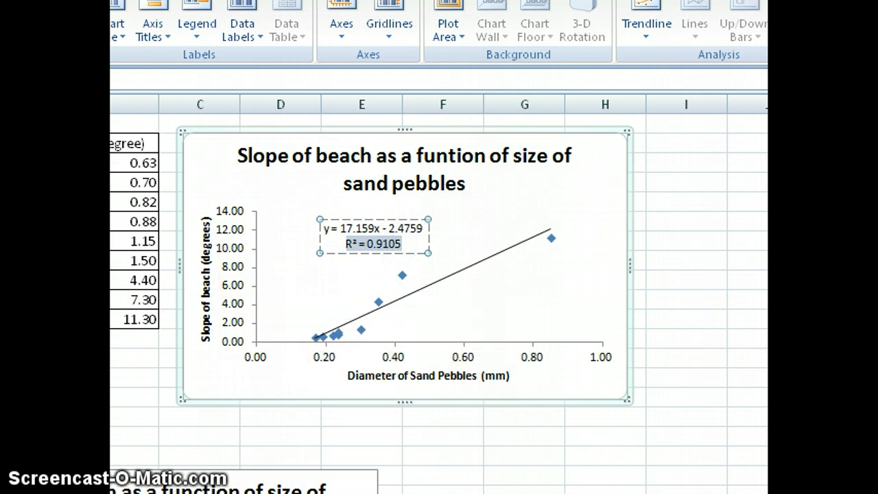
click(608, 278)
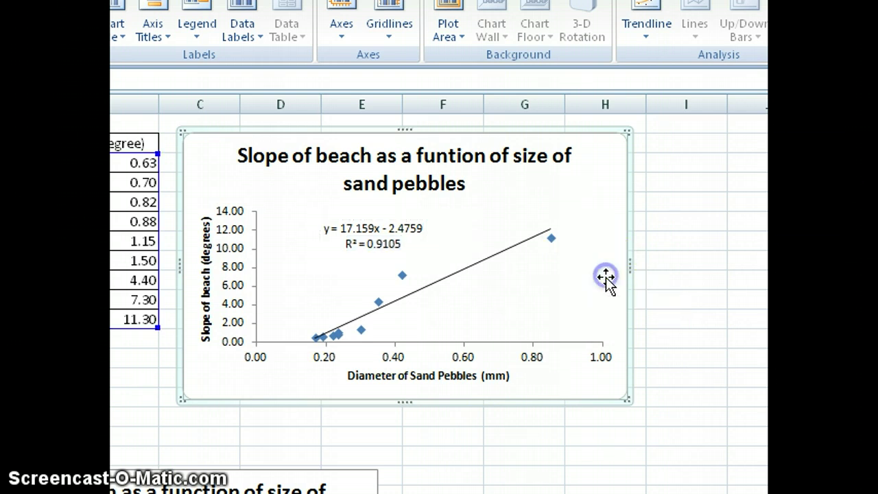
click(564, 400)
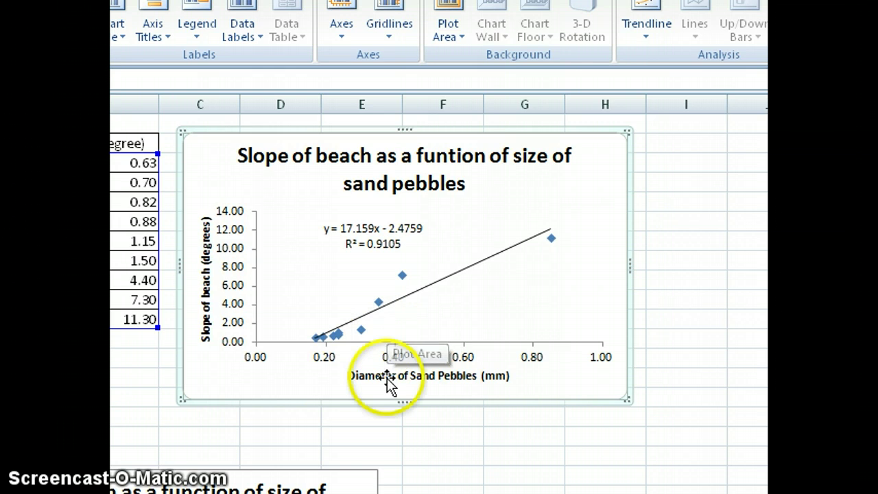
click(156, 486)
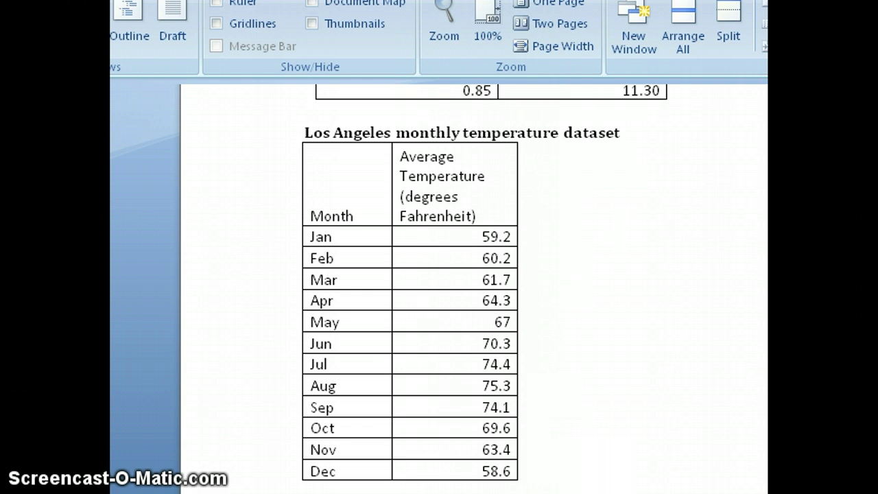
mouse_move(410, 308)
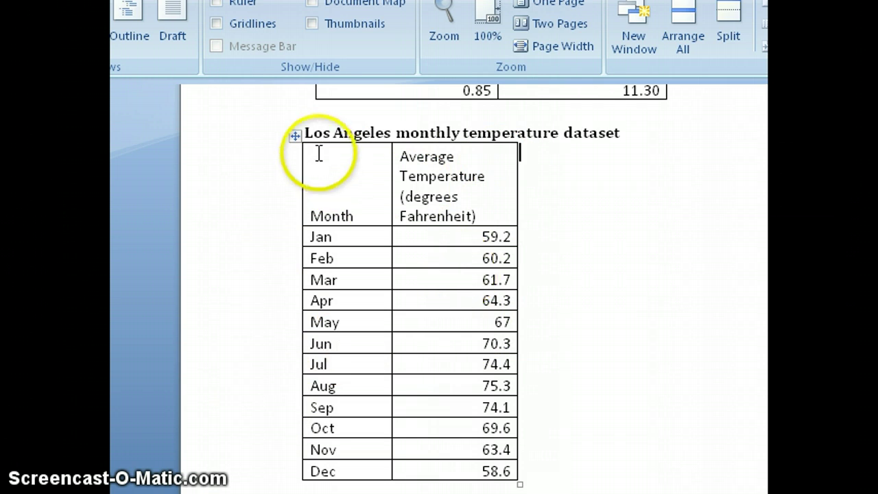
Click into the Los Angeles monthly temperature table in Word.
click(586, 138)
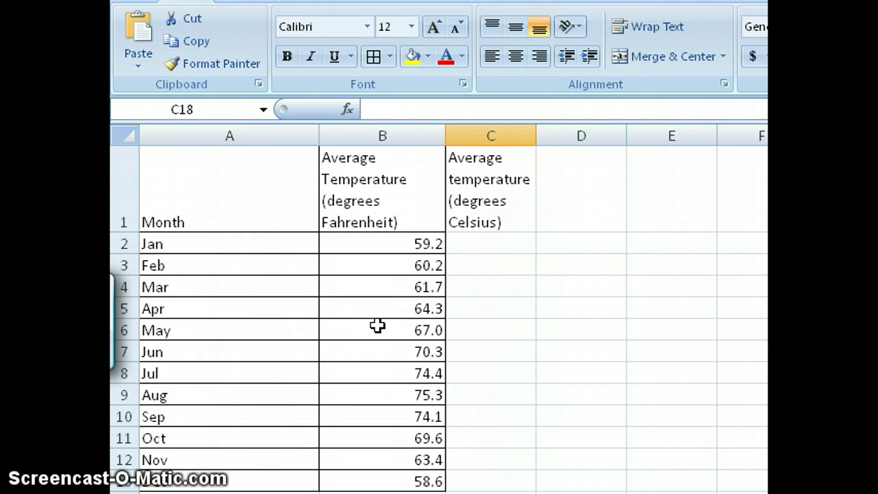
Click in the Excel temperature worksheet.
click(395, 331)
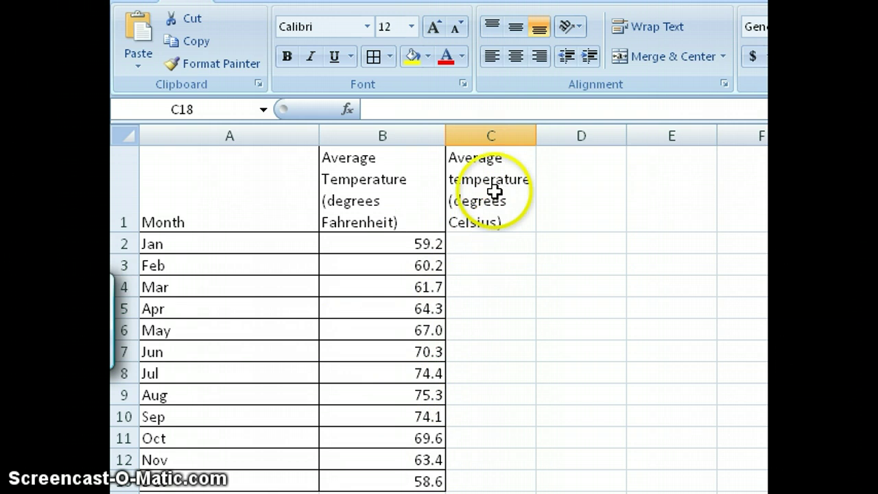
Switch with Alt+Tab to the PowerPoint slide showing the Celsius conversion formula.
key(alt+Tab)
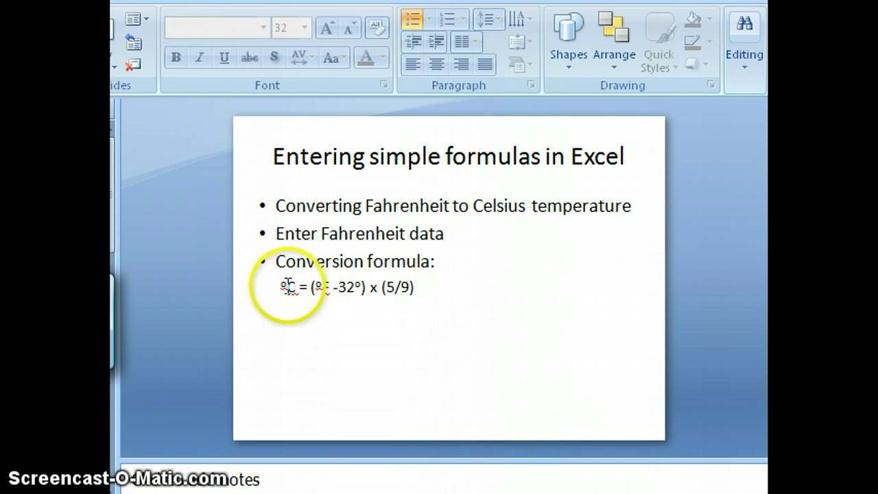
Begin January's Celsius formula in C2 as =() with the cursor between the parentheses.
click(121, 490)
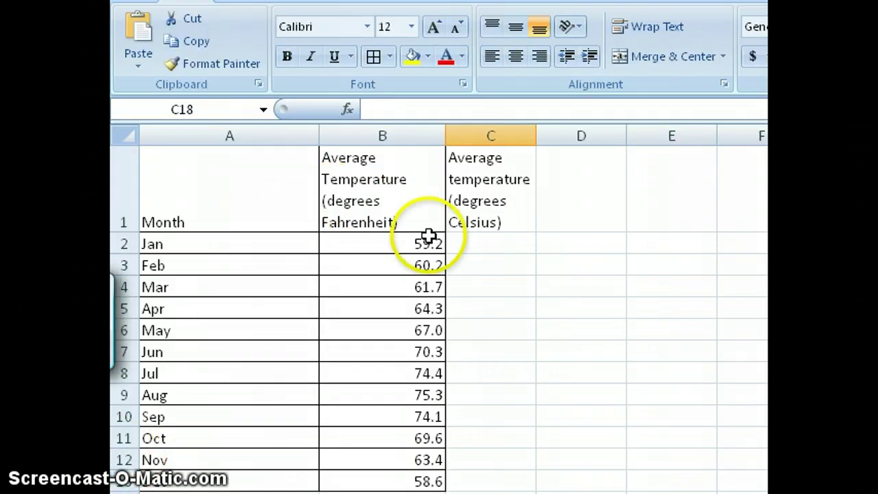
click(476, 245)
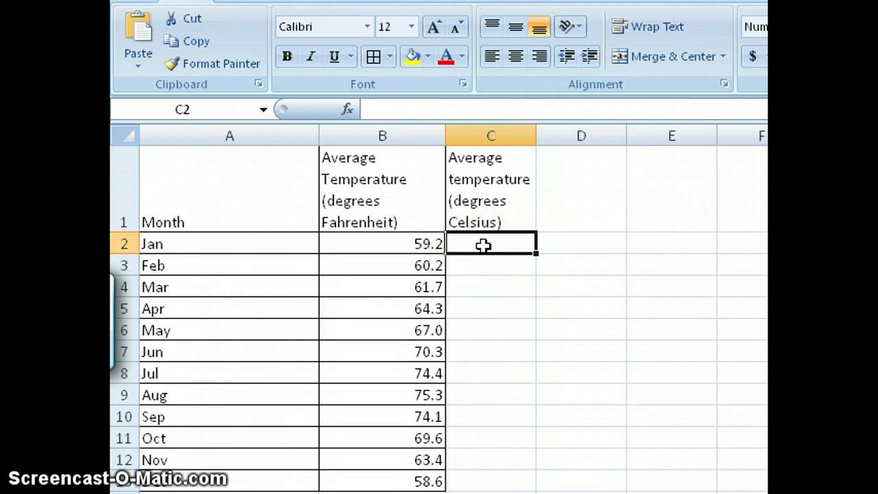
text(=()
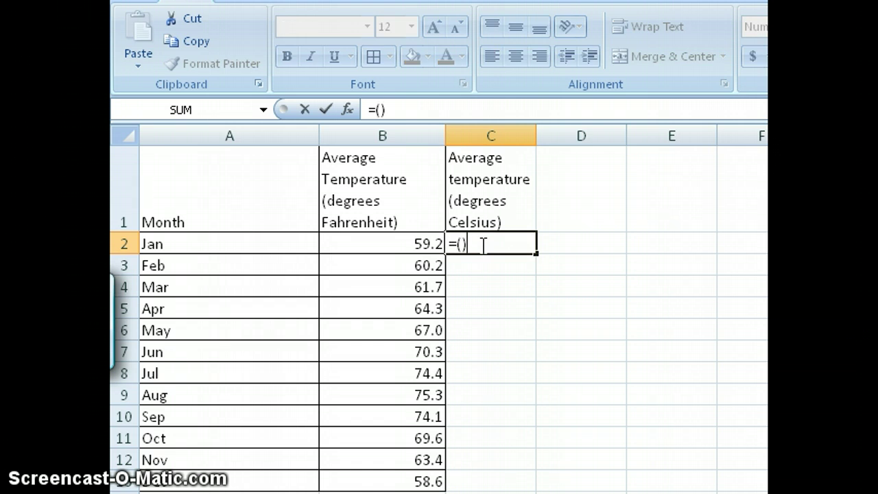
drag(482, 245, 461, 245)
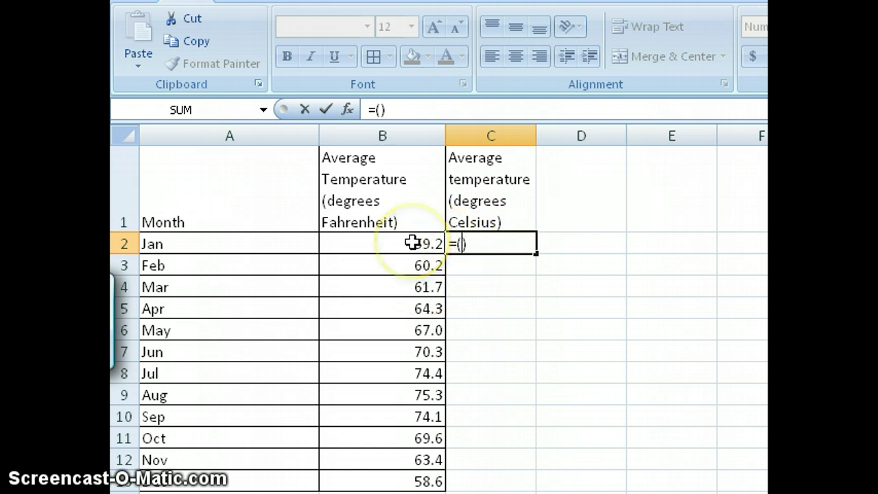
click(413, 243)
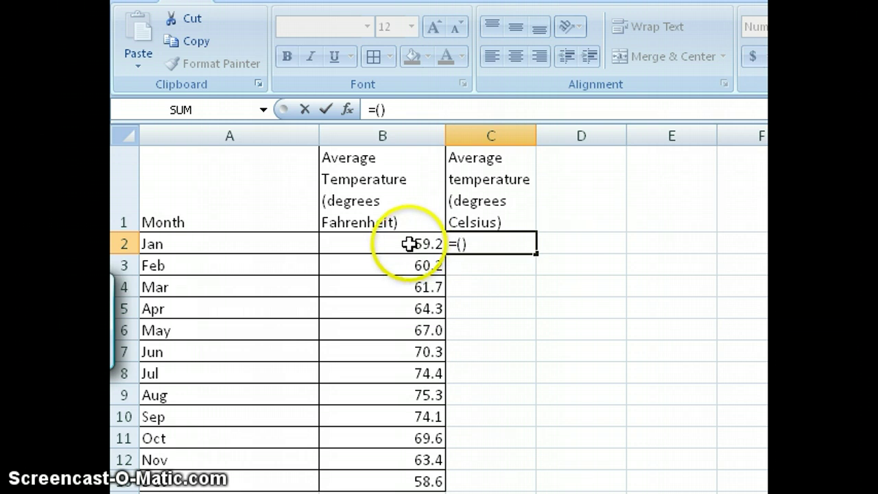
Complete C2 as =(B2-32)*5/9 so January shows 15.1 °C.
click(410, 244)
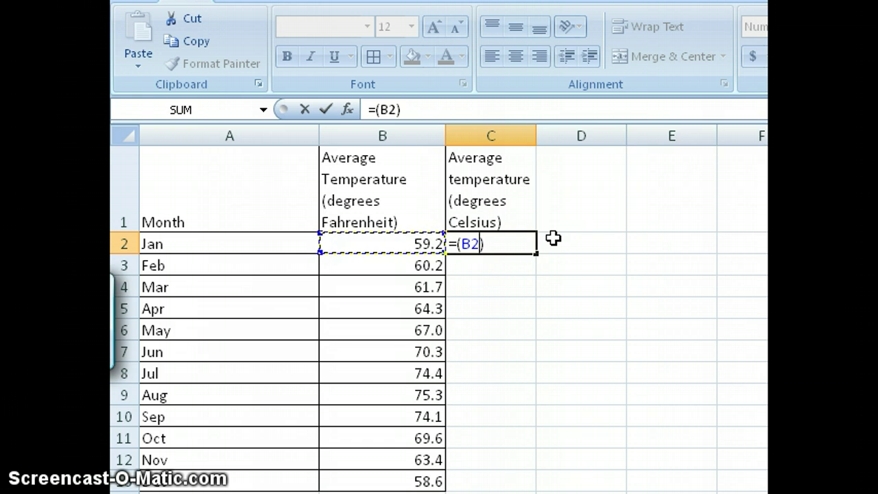
text(-32)
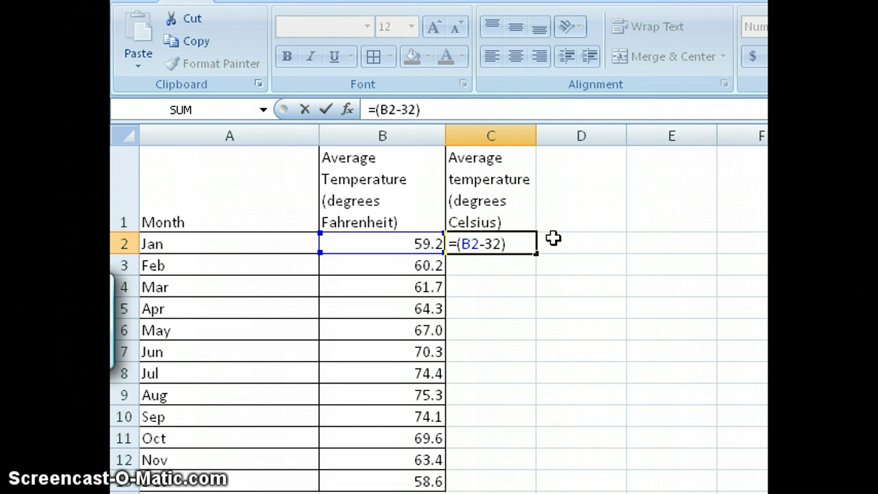
click(510, 243)
text(*5/9)
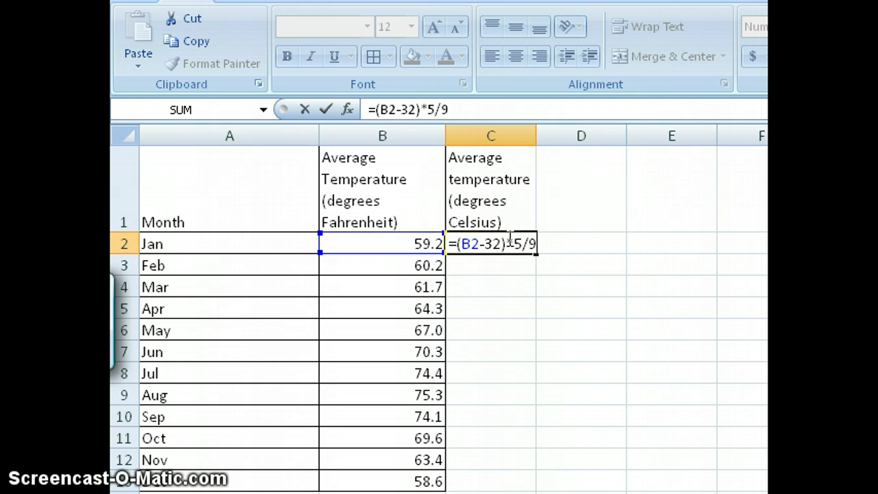
key(Return)
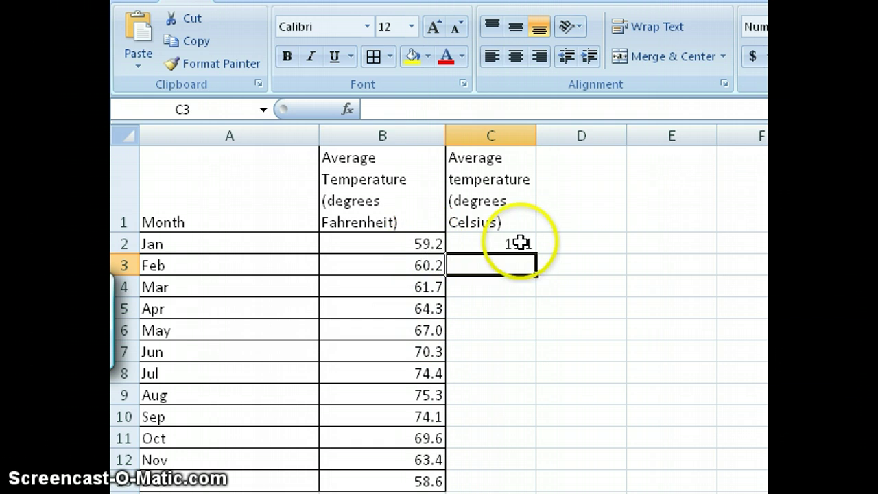
click(465, 244)
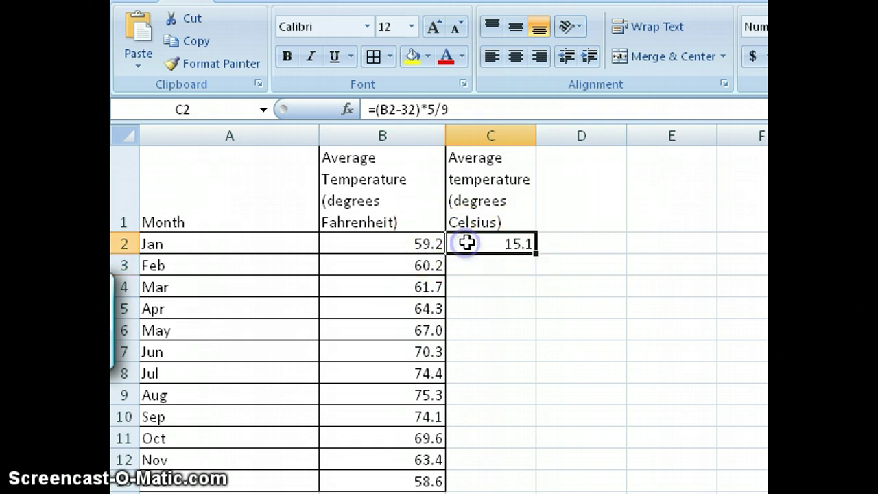
click(388, 109)
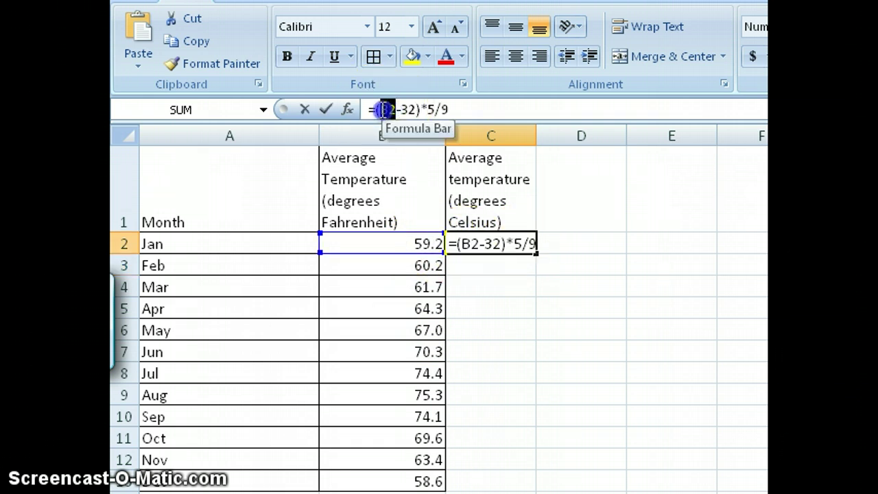
double_click(385, 109)
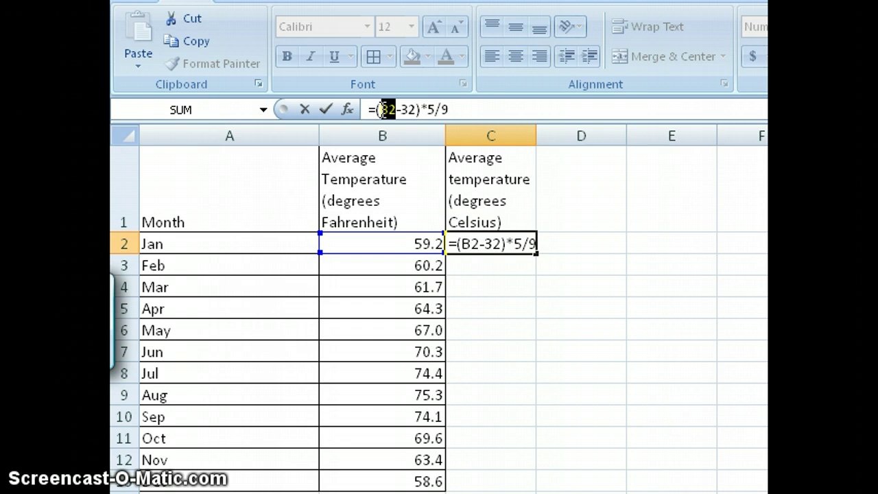
key(Return)
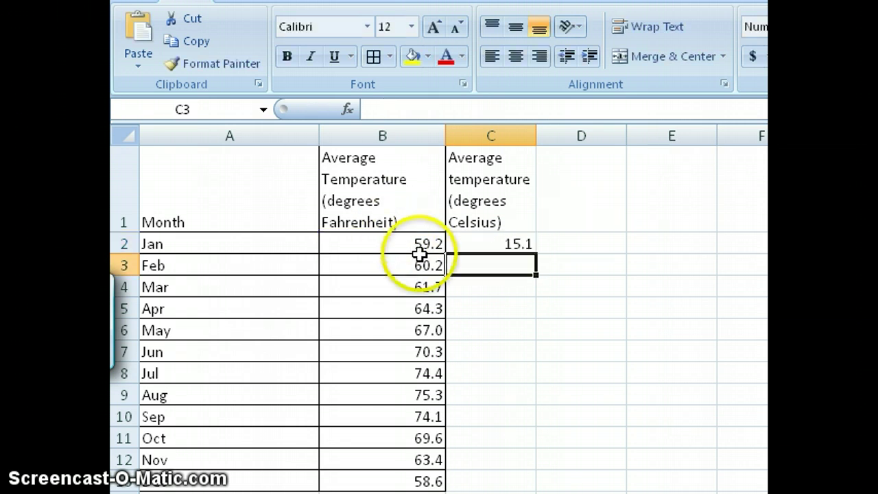
click(414, 244)
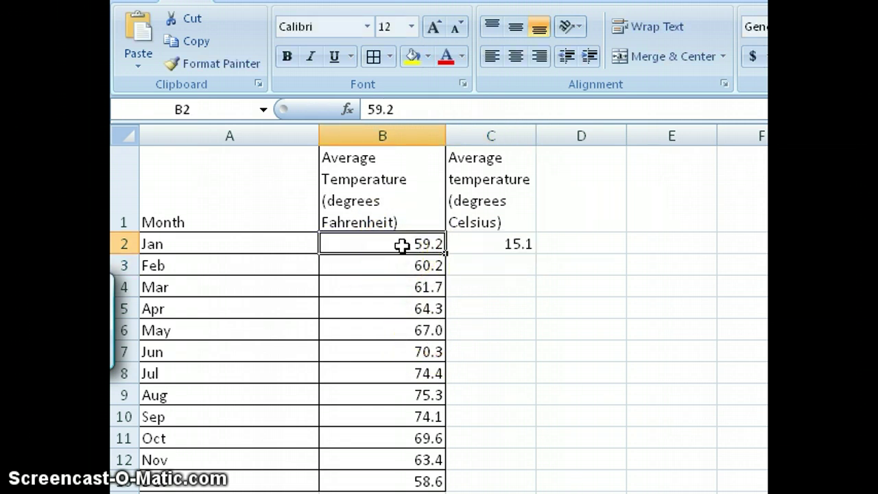
text(69.)
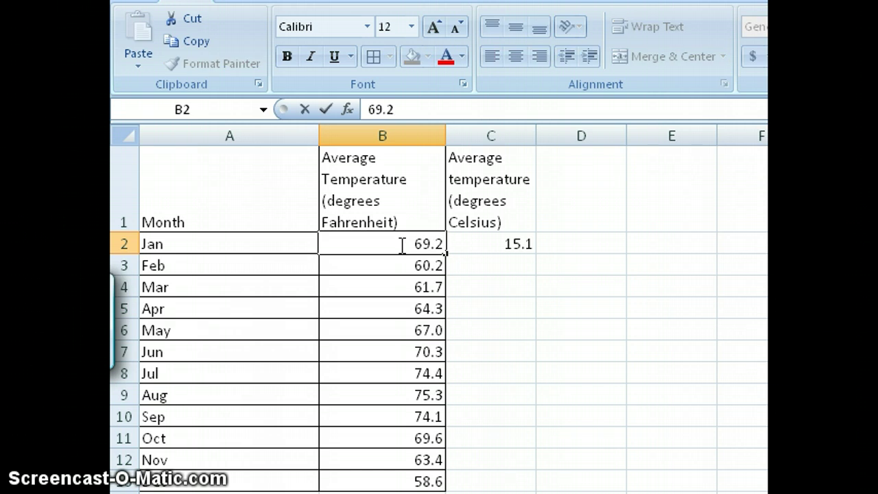
click(415, 245)
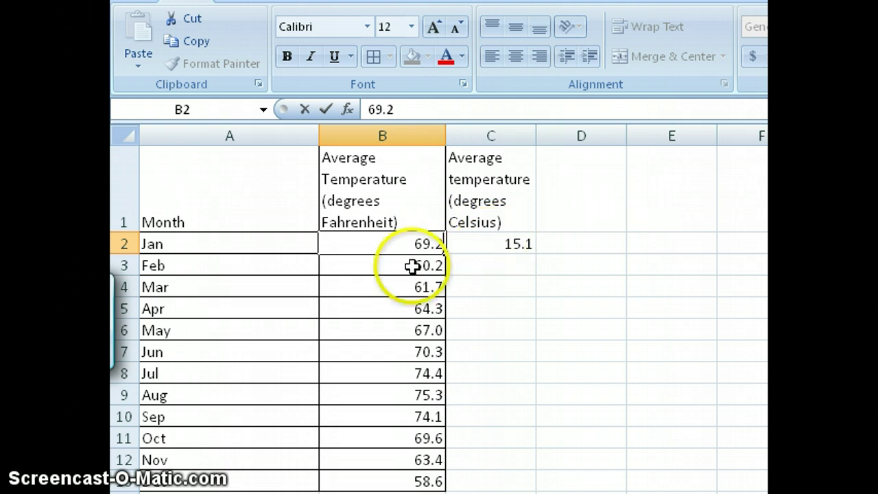
click(412, 267)
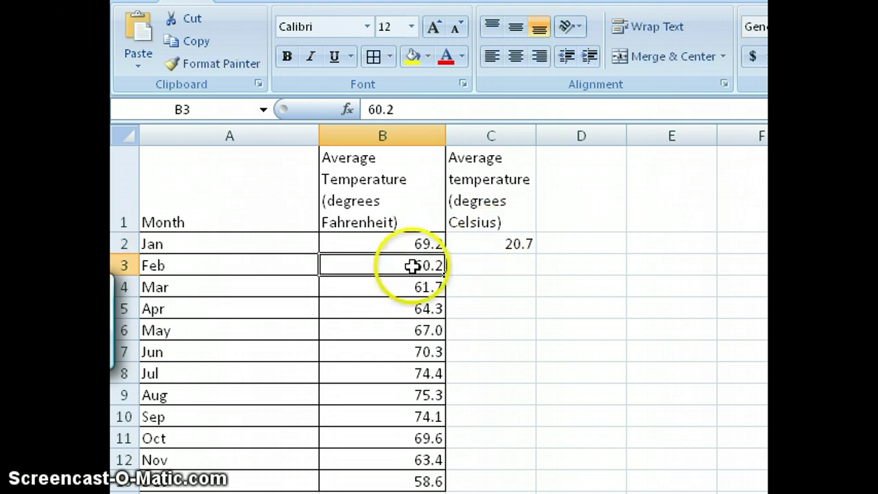
click(514, 245)
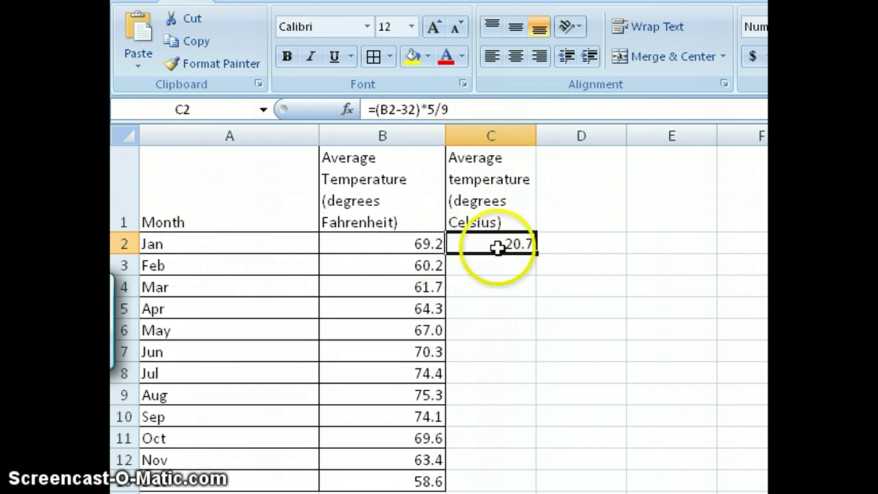
click(417, 242)
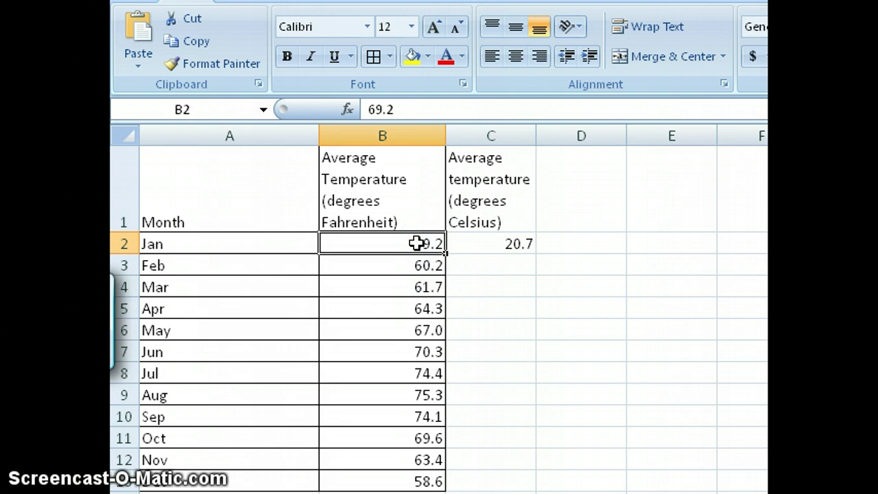
text(5)
key(Return)
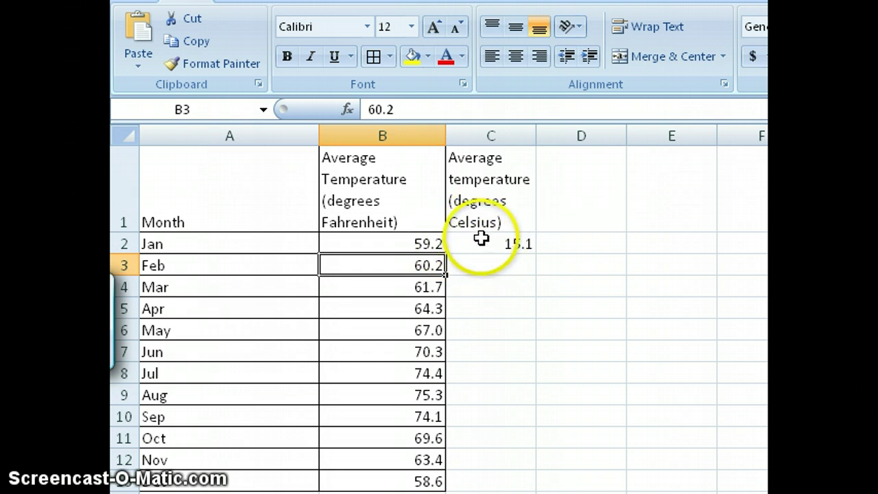
click(480, 243)
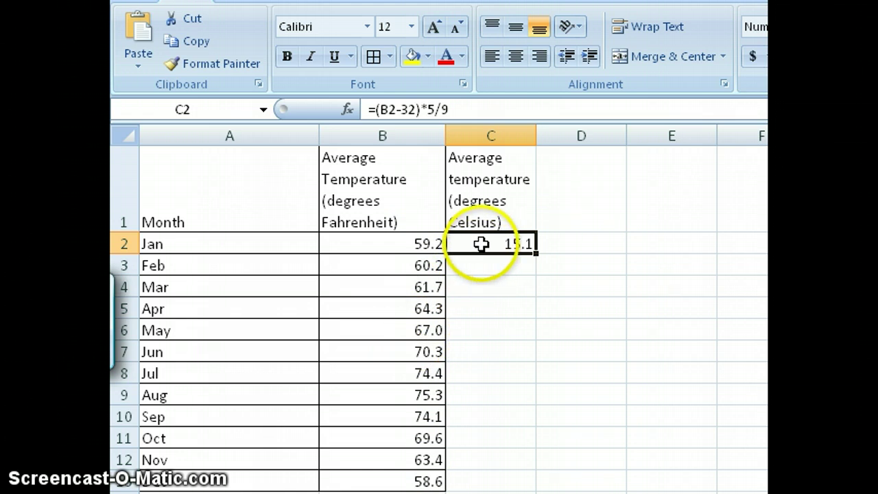
Copy C2's formula into C3:C13 (15.7 to 14.8), then select the Celsius values C2:C13.
right_click(481, 245)
click(518, 284)
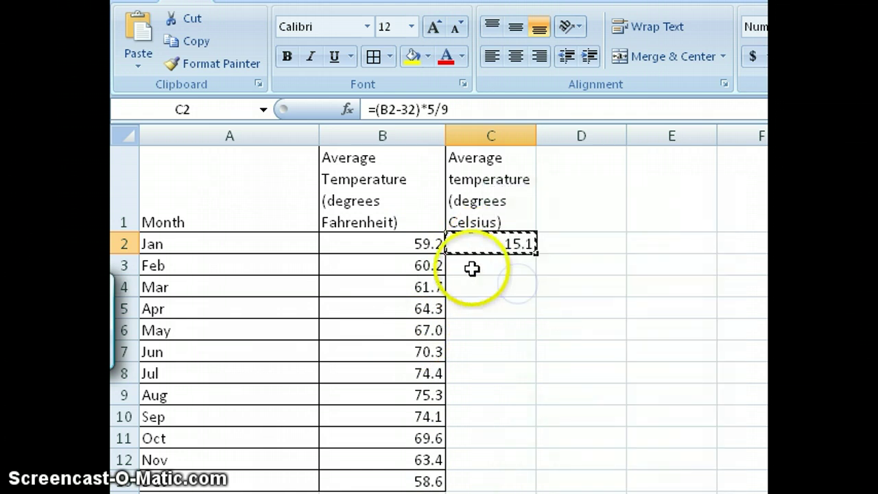
drag(473, 266, 495, 486)
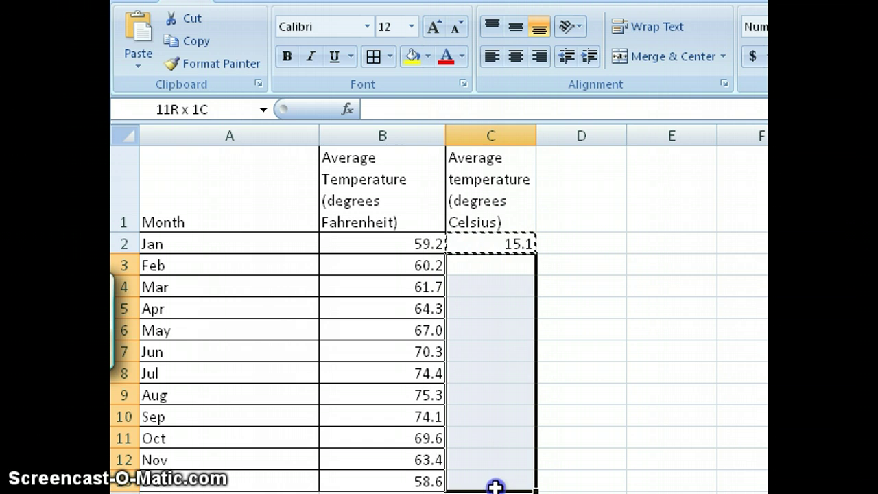
right_click(494, 421)
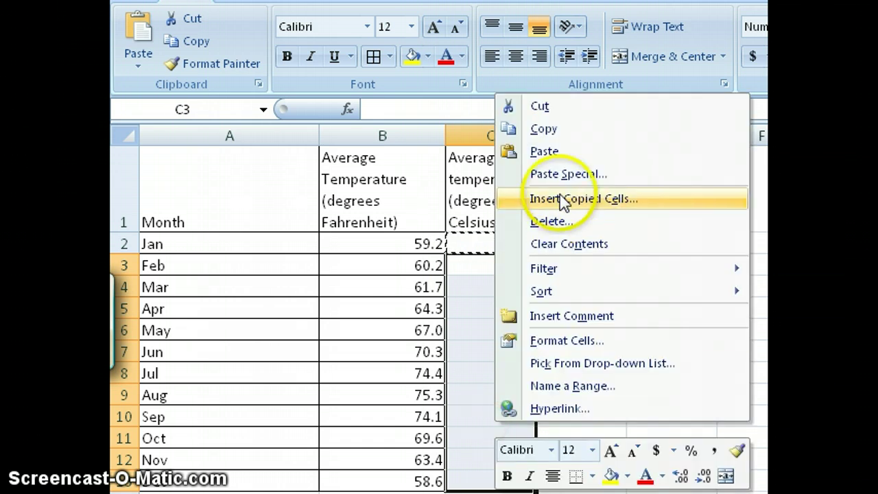
click(563, 153)
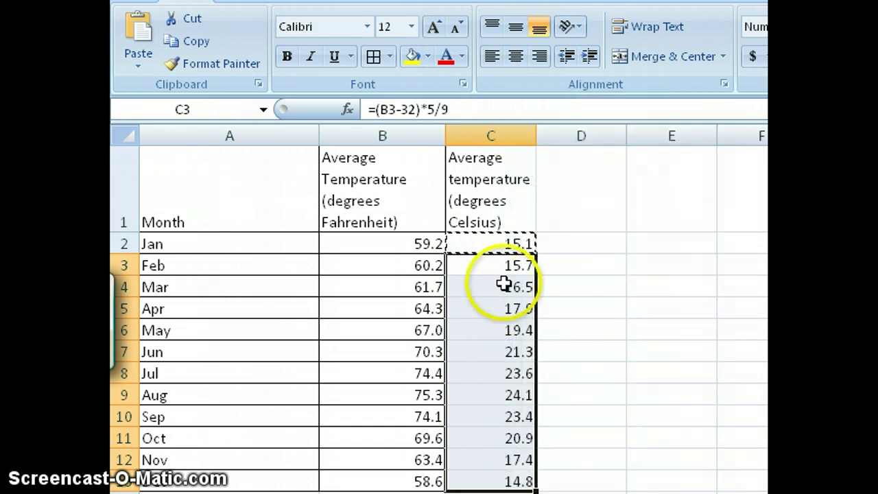
click(516, 456)
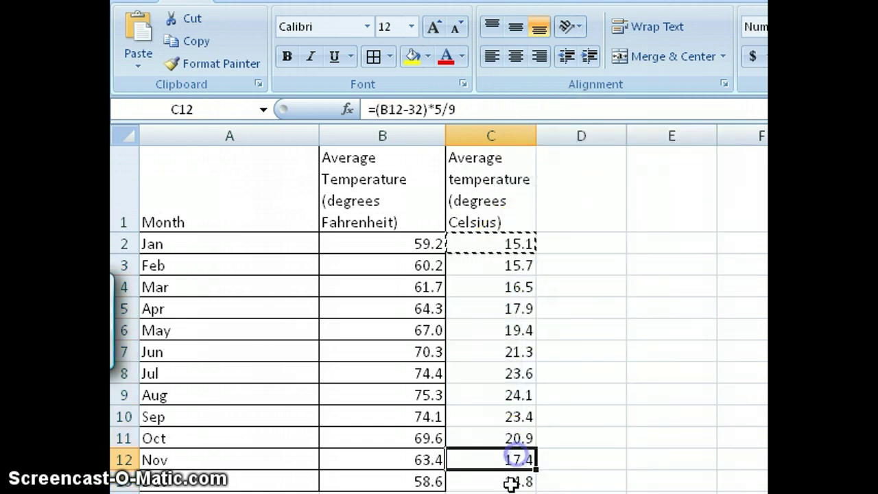
drag(512, 480, 515, 246)
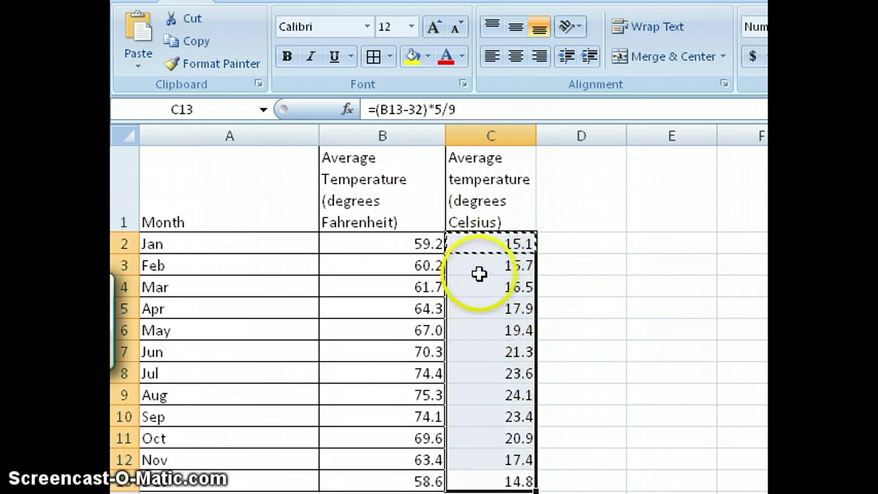
click(475, 265)
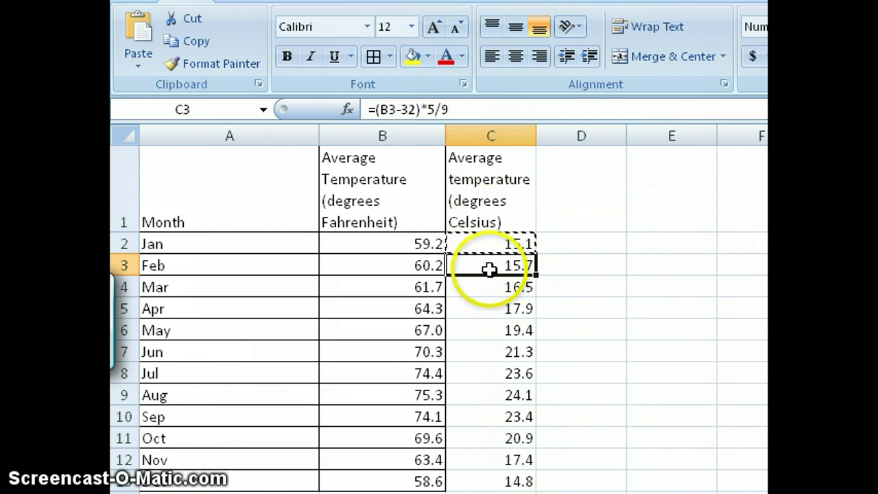
double_click(491, 265)
click(473, 268)
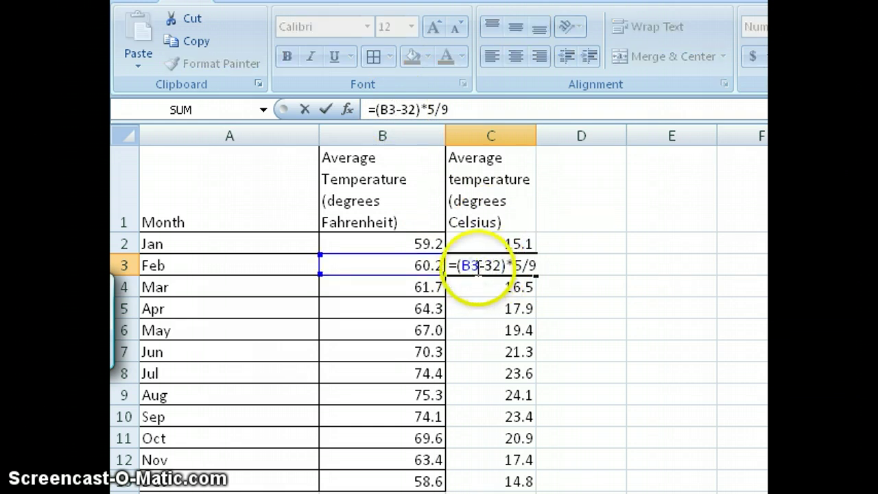
double_click(473, 268)
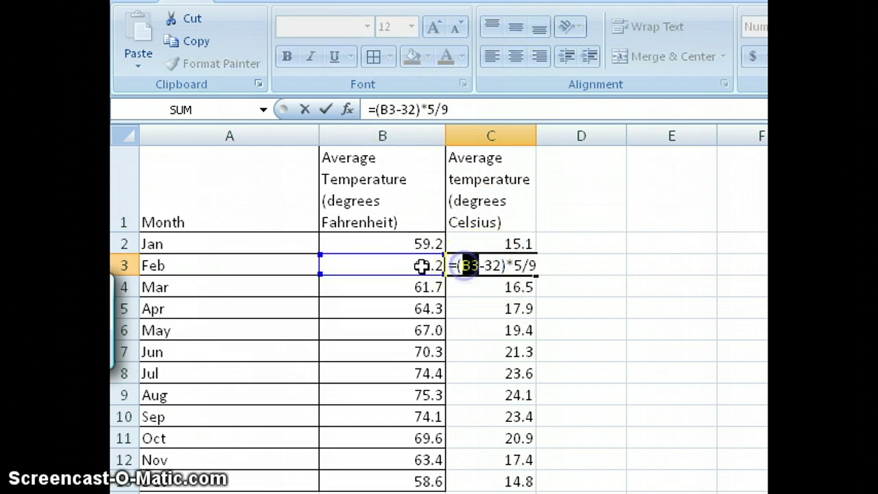
drag(423, 266, 427, 255)
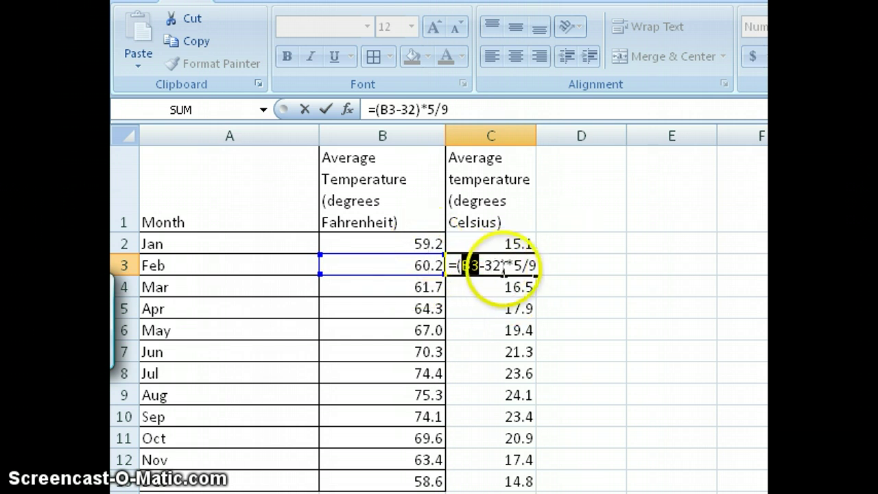